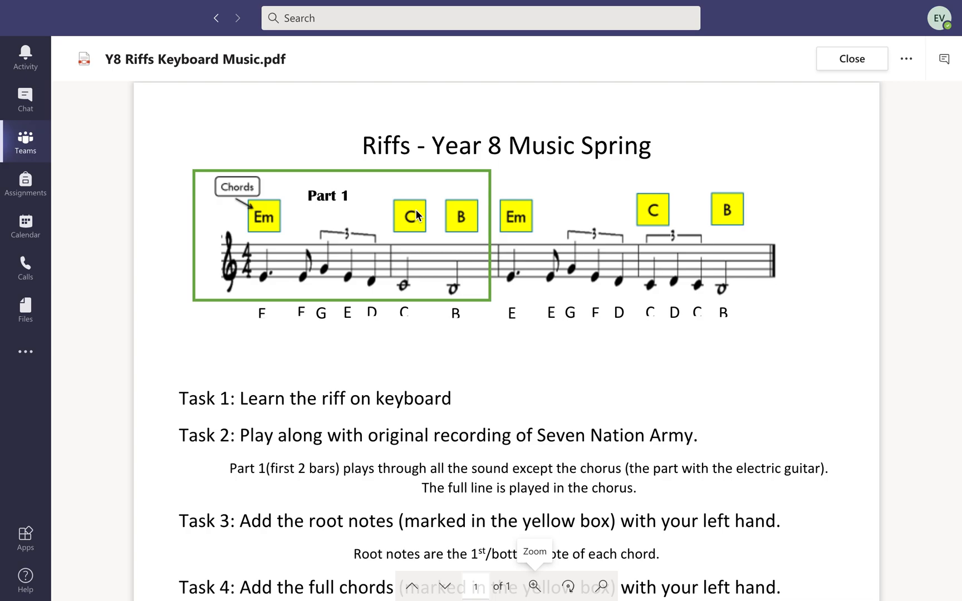
- Switch to the Soundtrap song and mute the Drums Pt 2 and Bass VI Clean tracks
{"action": "key", "text": "ctrl+Right"}
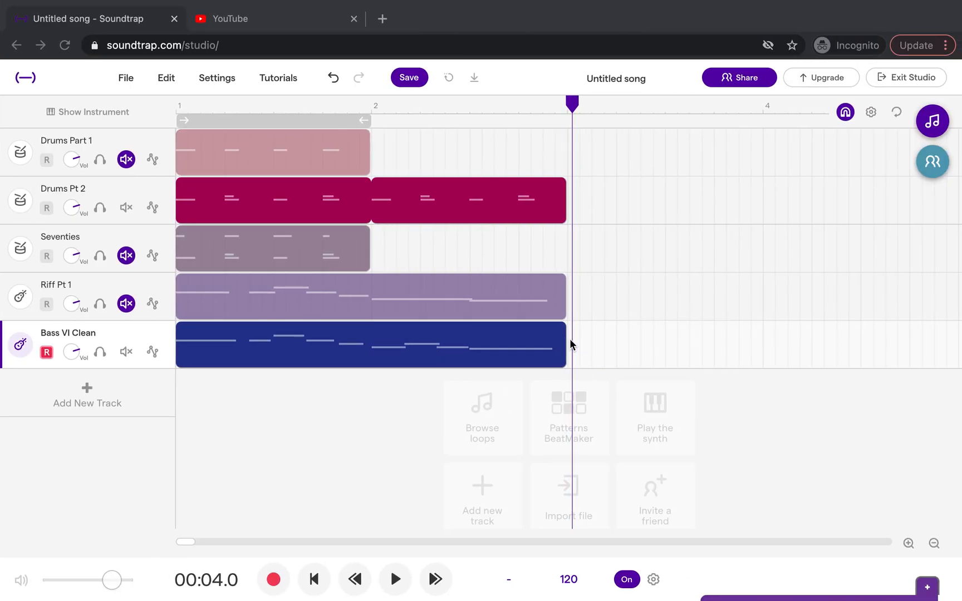
{"action": "left_click", "coordinate": [126, 207]}
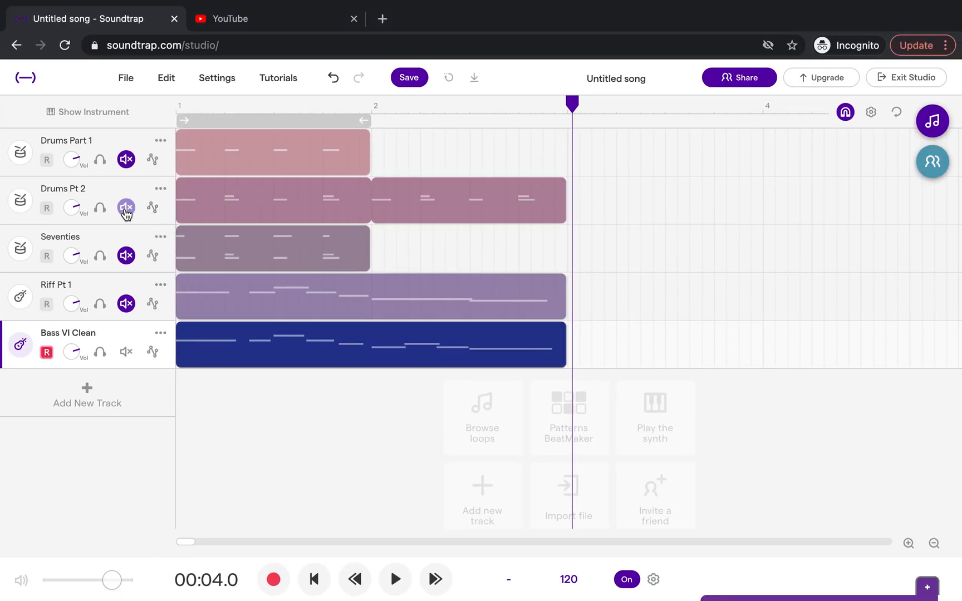
{"action": "left_click", "coordinate": [126, 352]}
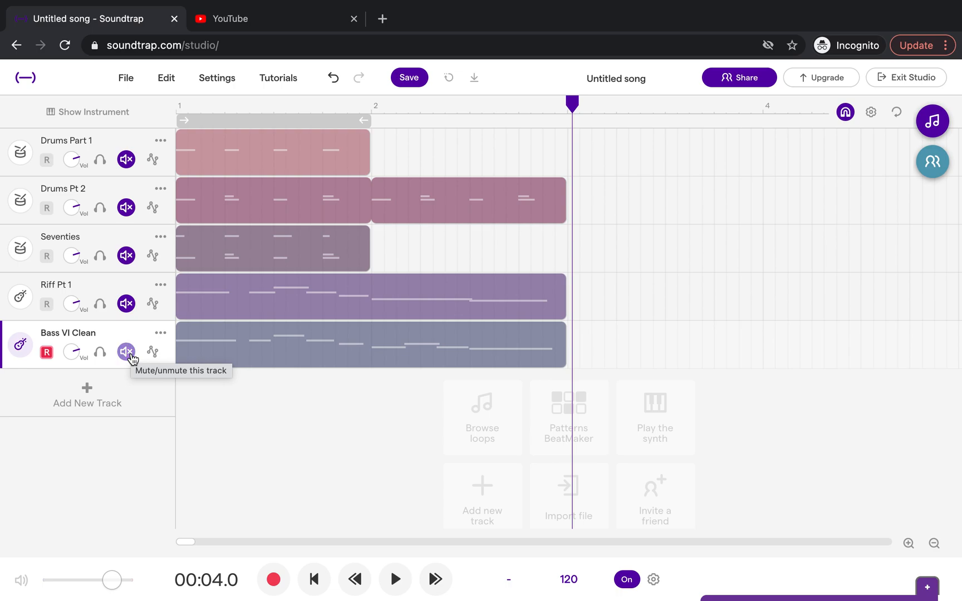
- Add a new Guitar & bass track and try a couple of notes with its Mountain Top Lead sound
{"action": "left_click", "coordinate": [97, 404]}
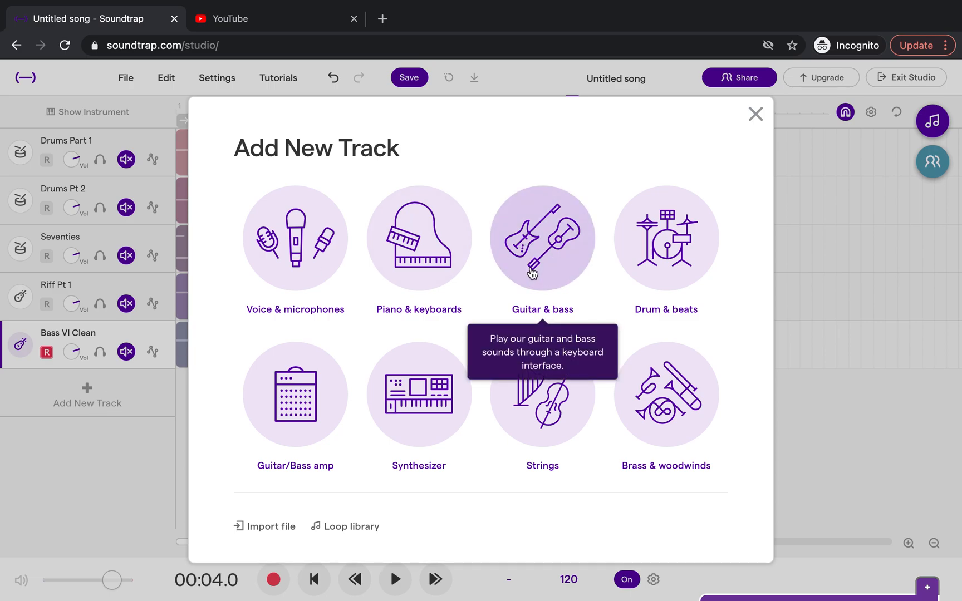
{"action": "left_click", "coordinate": [533, 272]}
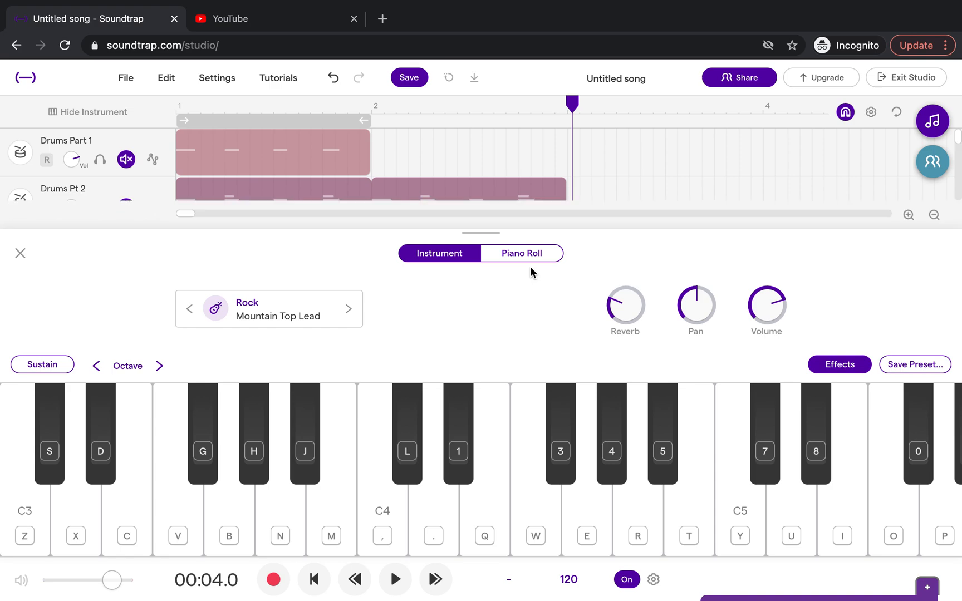
{"action": "left_click", "coordinate": [334, 497]}
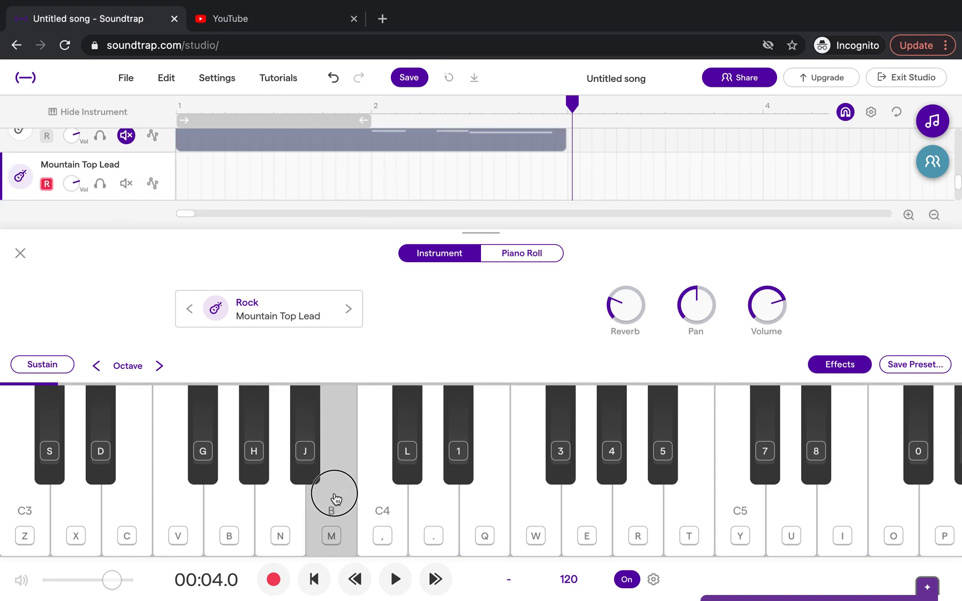
{"action": "left_click", "coordinate": [296, 515]}
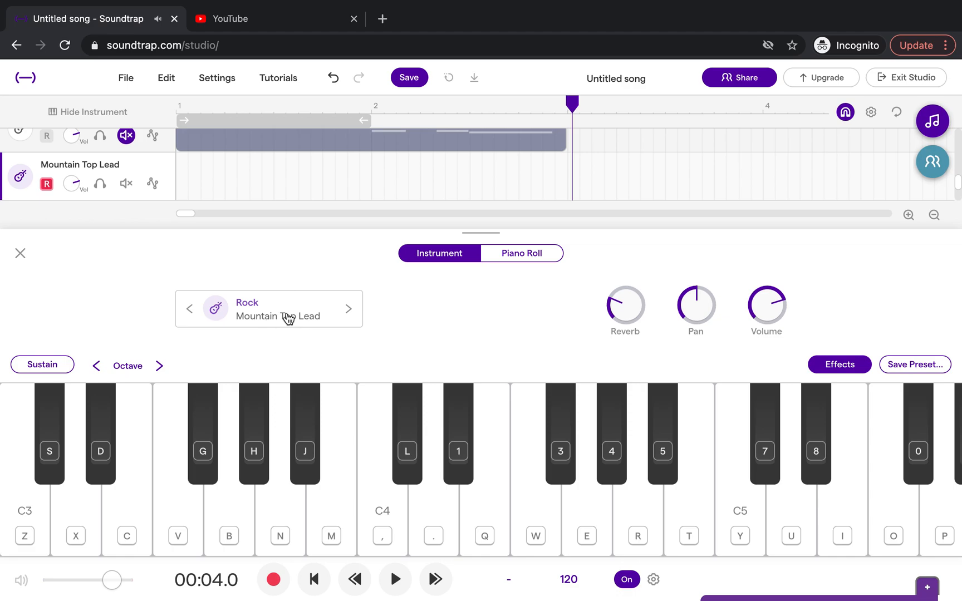
- Preview the 1984 and AC-AC rock presets, apply 70s Blues Rock to the new track and test it
{"action": "left_click", "coordinate": [289, 316]}
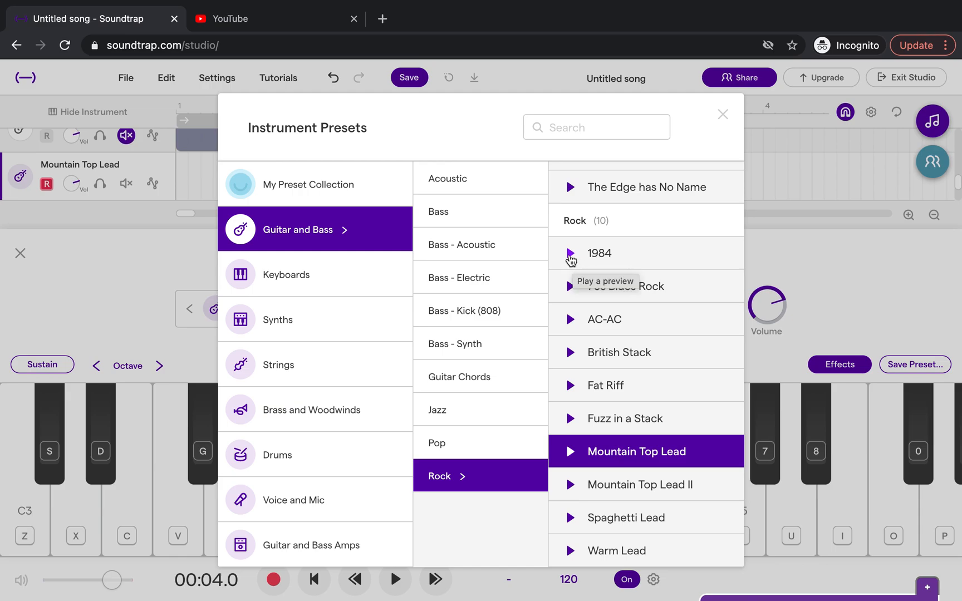
{"action": "left_click", "coordinate": [571, 255]}
{"action": "left_click", "coordinate": [570, 255]}
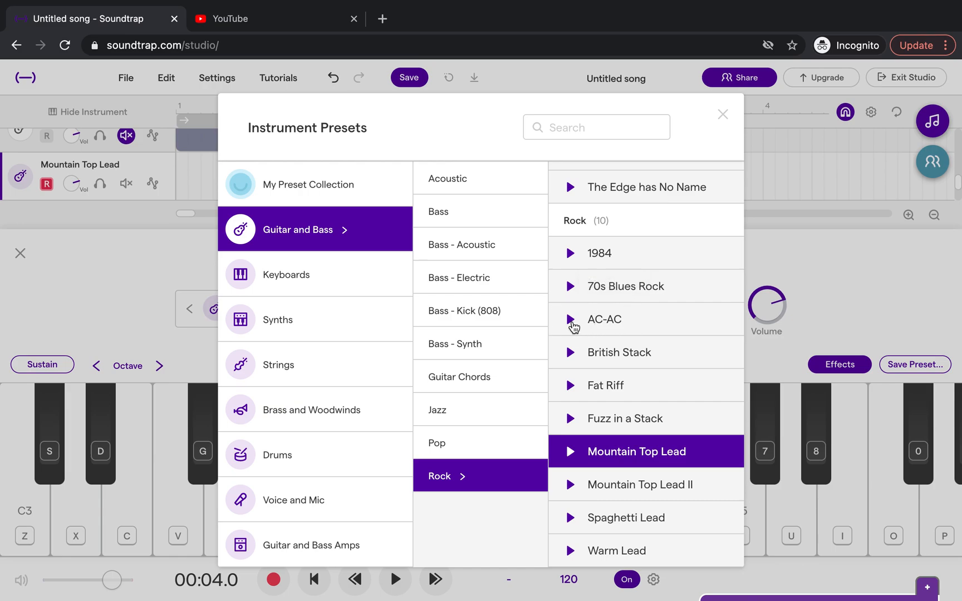
{"action": "left_click", "coordinate": [570, 320]}
{"action": "left_click", "coordinate": [570, 321]}
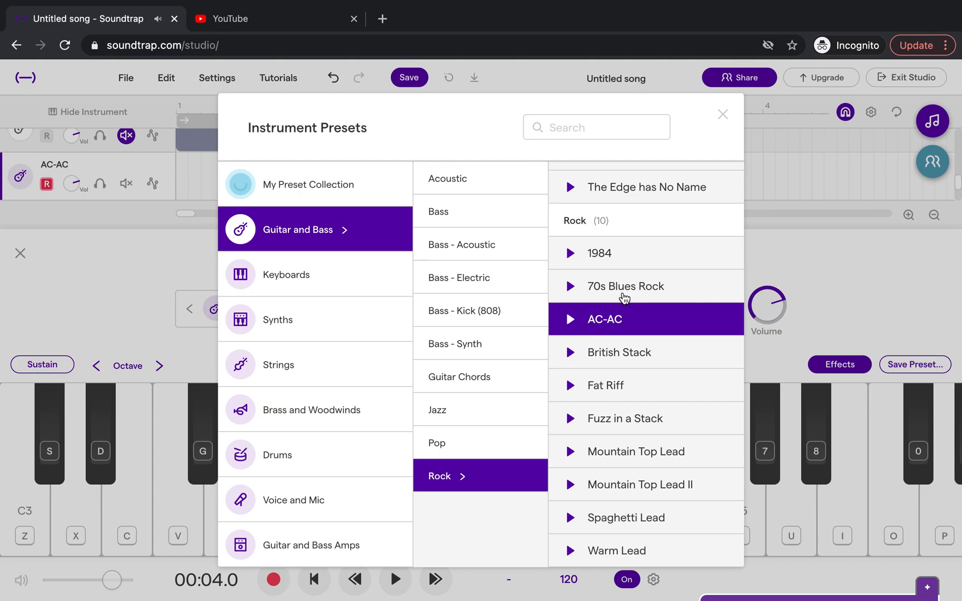
{"action": "left_click", "coordinate": [626, 288]}
{"action": "left_click", "coordinate": [369, 498]}
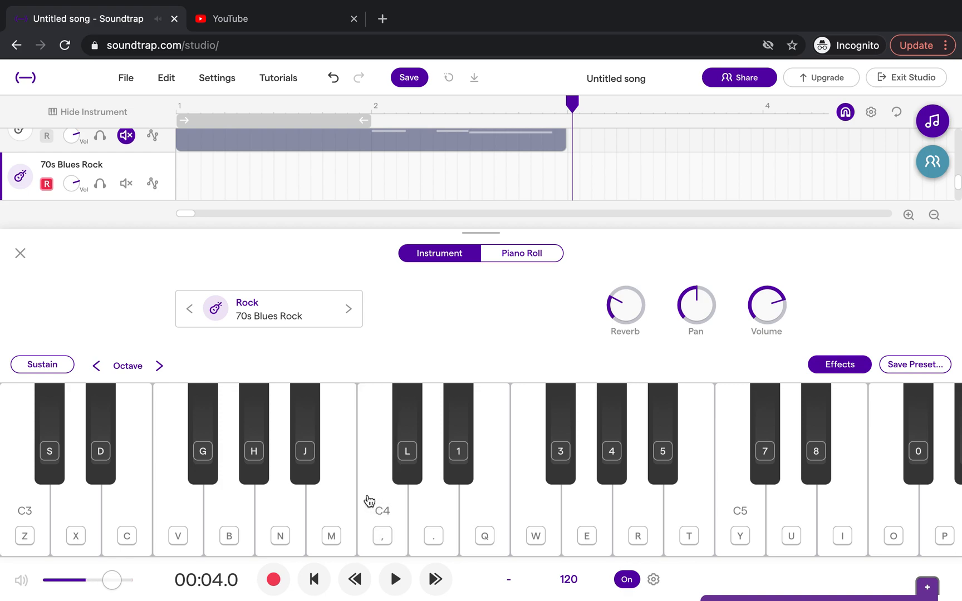
{"action": "left_click", "coordinate": [288, 521]}
- Turn the 70s Blues Rock reverb down to its minimum and test a note
{"action": "left_click", "coordinate": [612, 303]}
{"action": "left_click_drag", "start_coordinate": [612, 303], "coordinate": [612, 425]}
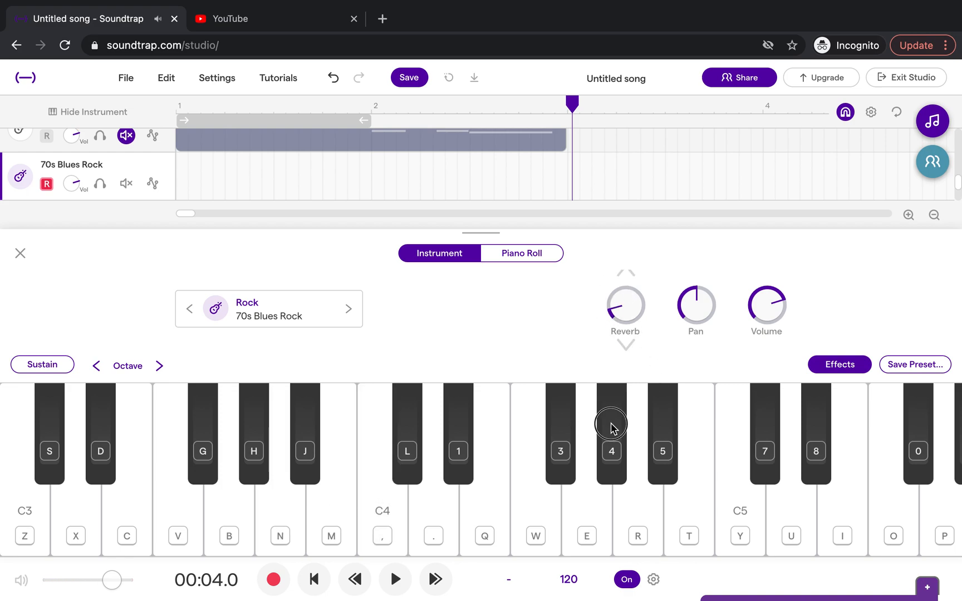
{"action": "left_click", "coordinate": [321, 484]}
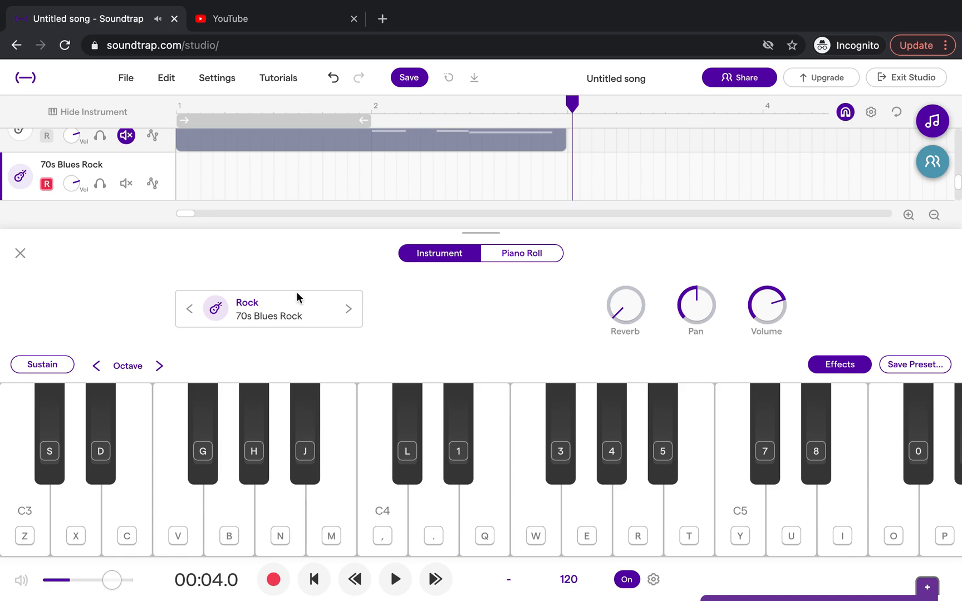
- Change the new track's instrument to the 1984 rock guitar preset and test a note
{"action": "left_click", "coordinate": [289, 316]}
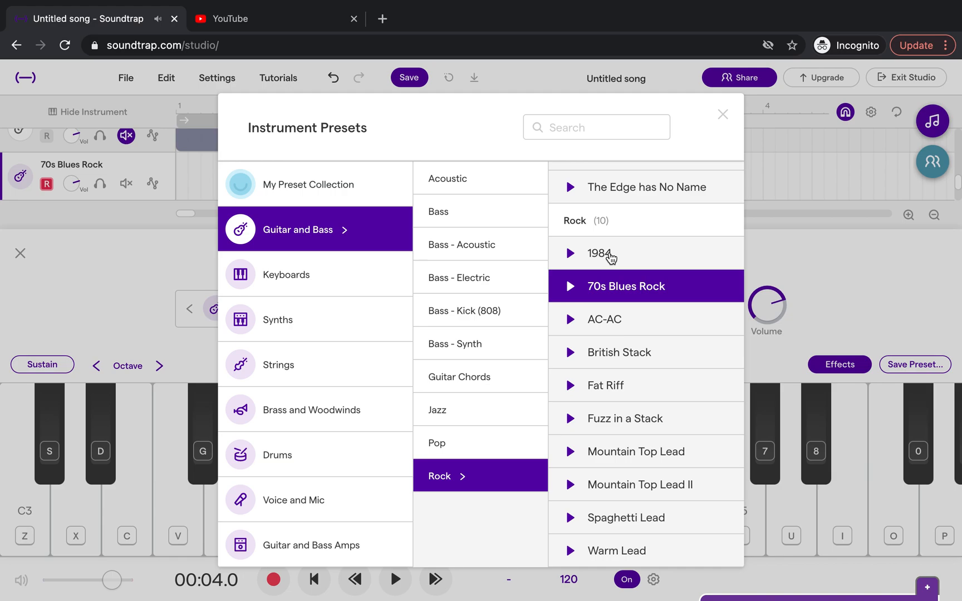
{"action": "left_click", "coordinate": [610, 255]}
{"action": "left_click", "coordinate": [300, 468]}
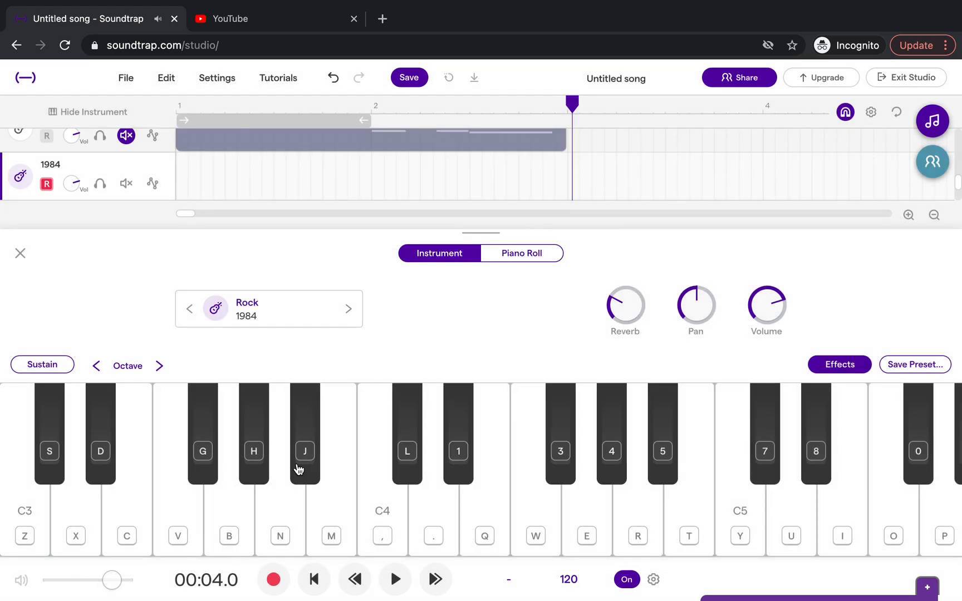
- Shift the on-screen keyboard's octave so it starts at C2, testing notes along the way
{"action": "left_click", "coordinate": [97, 367]}
{"action": "left_click", "coordinate": [97, 370]}
{"action": "left_click", "coordinate": [484, 531]}
{"action": "left_click", "coordinate": [160, 366]}
{"action": "left_click", "coordinate": [110, 513]}
{"action": "left_click", "coordinate": [488, 517]}
- Try out the E minor (E, G, B), C (C, E, G) and B (B, D#, F#) chords on the keyboard
{"action": "key", "text": "q"}
{"action": "key", "text": "e"}
{"action": "key", "text": "t"}
{"action": "key", "text": "comma"}
{"action": "key", "text": "q"}
{"action": "key", "text": "e"}
{"action": "key", "text": "m"}
{"action": "key", "text": "1"}
{"action": "key", "text": "3"}
- Compare the chord changes in the Y8 Riffs Keyboard Music PDF with their playhead positions in bars 1 and 2 of the song
{"action": "left_click_drag", "start_coordinate": [558, 102], "coordinate": [396, 102]}
{"action": "left_click_drag", "start_coordinate": [262, 80], "coordinate": [143, 82]}
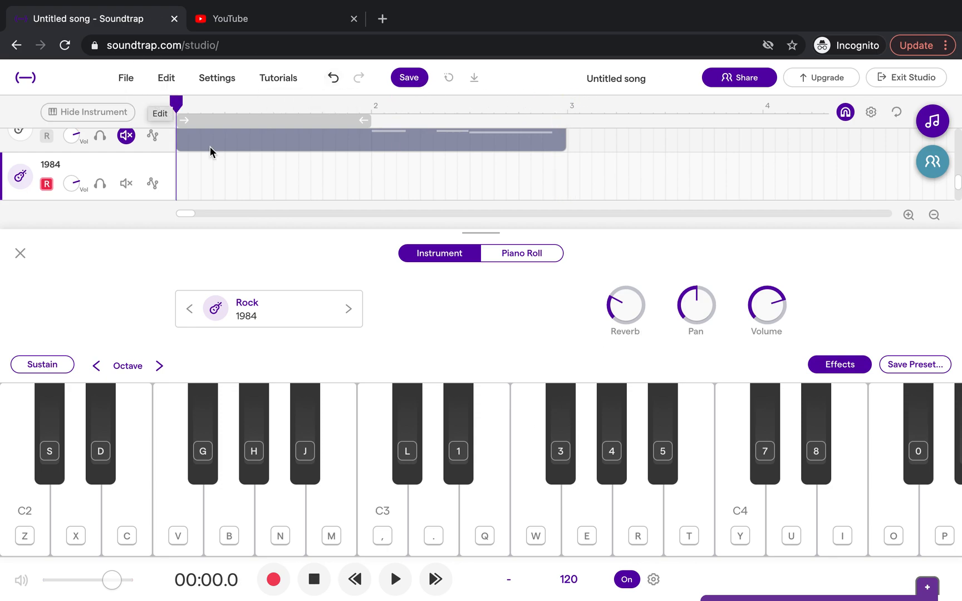
{"action": "key", "text": "ctrl+Left"}
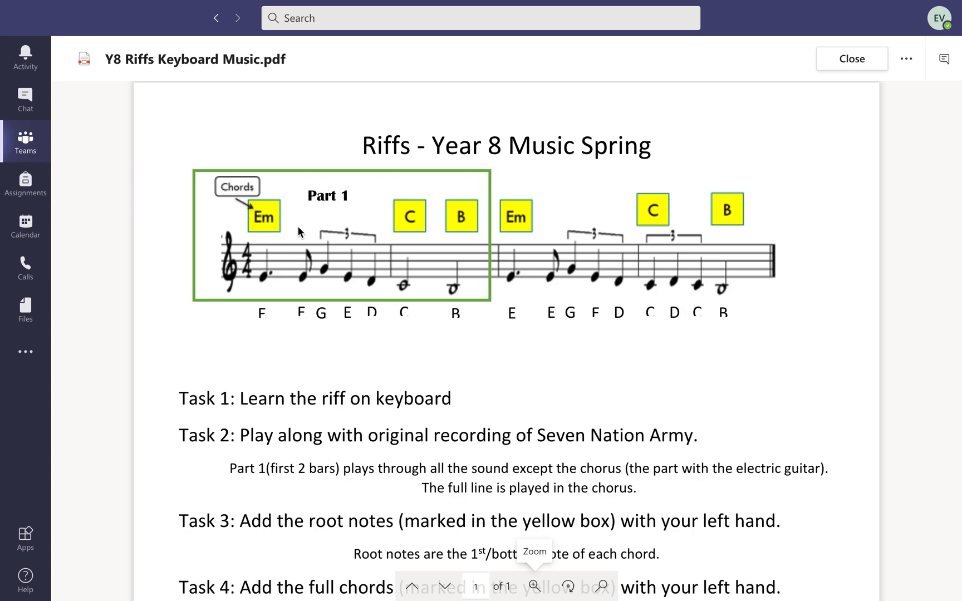
{"action": "key", "text": "ctrl+Right"}
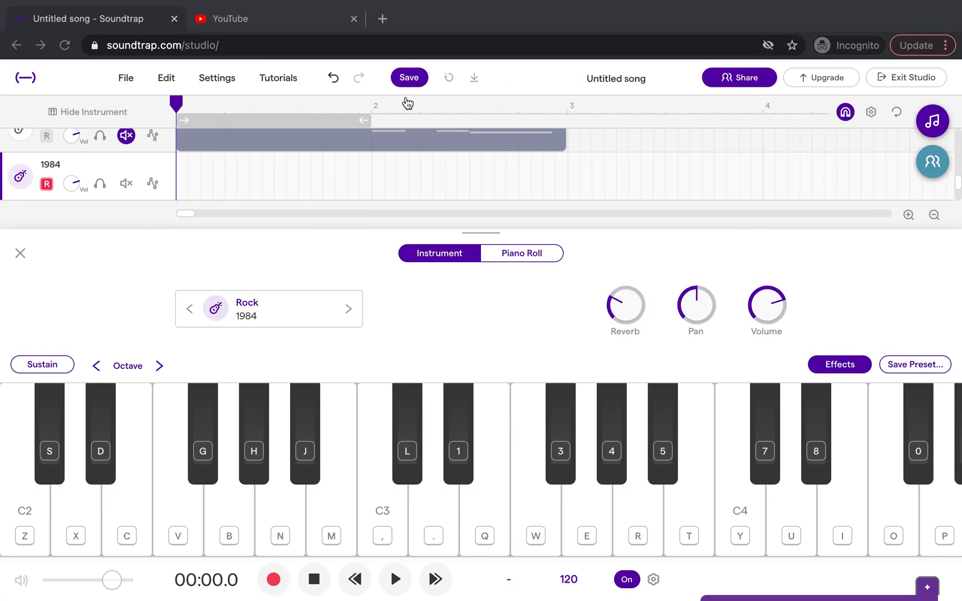
{"action": "left_click", "coordinate": [371, 107]}
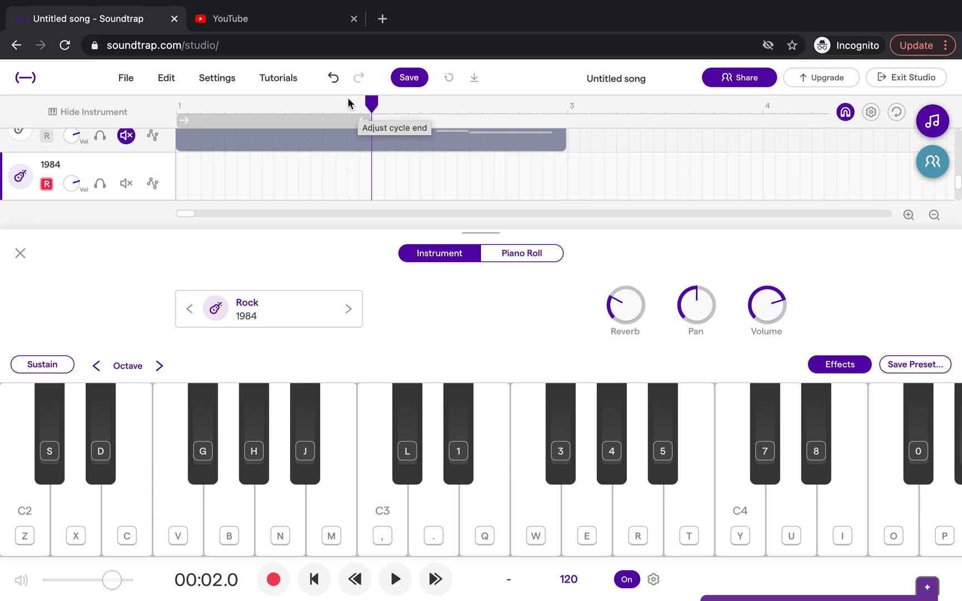
{"action": "key", "text": "ctrl+Left"}
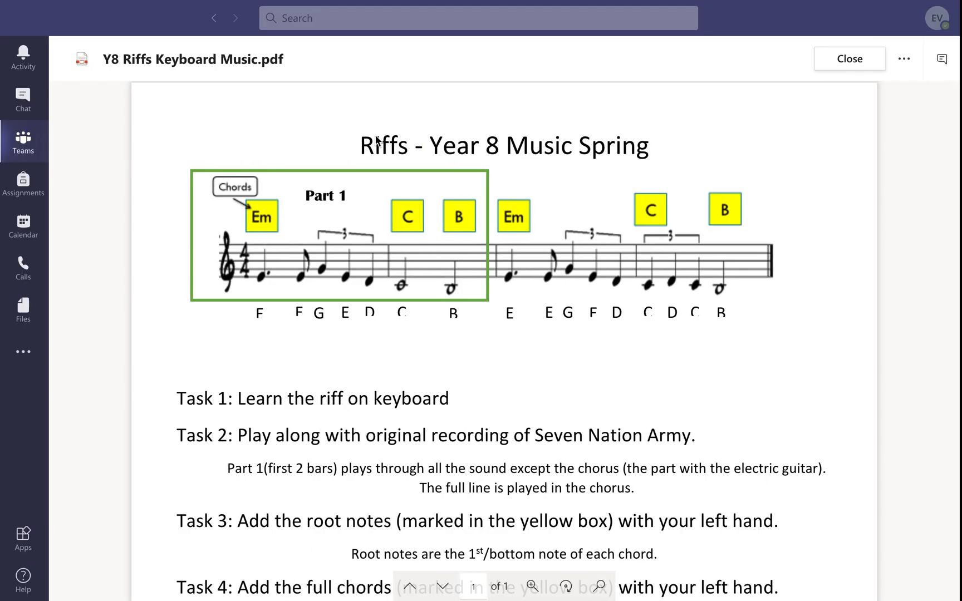
{"action": "key", "text": "ctrl+Right"}
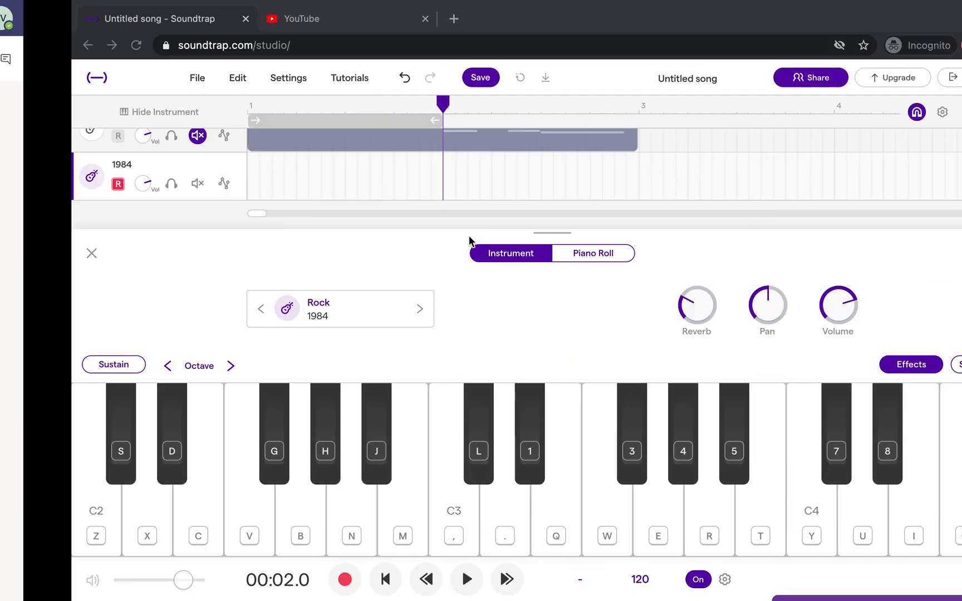
{"action": "left_click", "coordinate": [471, 115]}
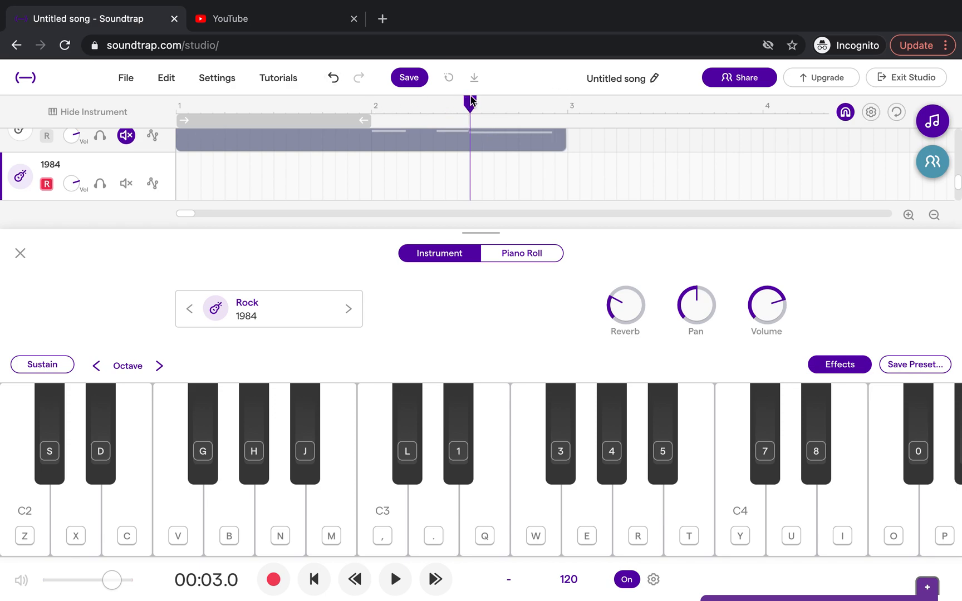
- Record a held E minor chord (E, G, B) on the 1984 track from the start of bar 1
{"action": "left_click", "coordinate": [177, 111]}
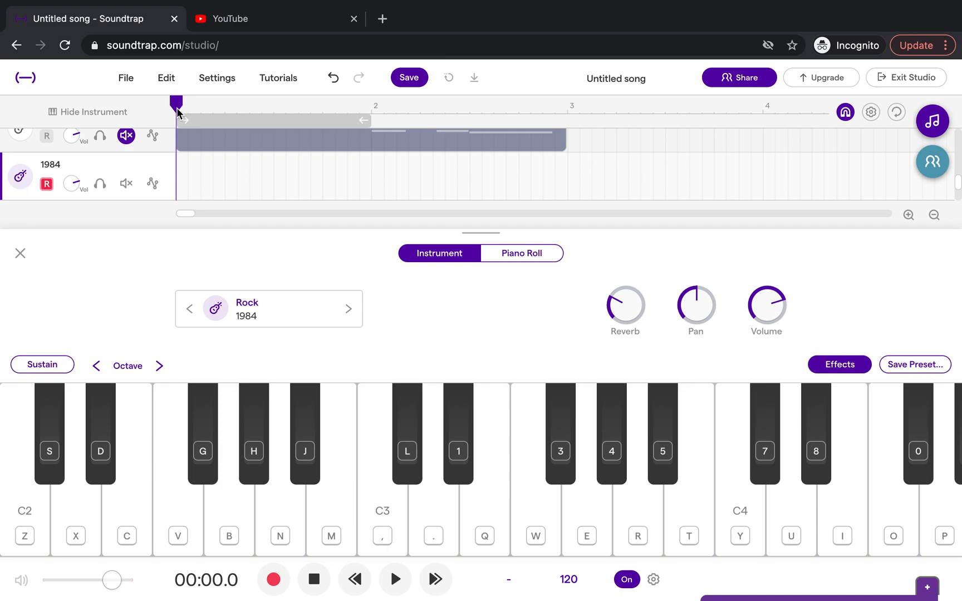
{"action": "key", "text": "q"}
{"action": "key", "text": "e"}
{"action": "key", "text": "t"}
{"action": "left_click", "coordinate": [273, 580]}
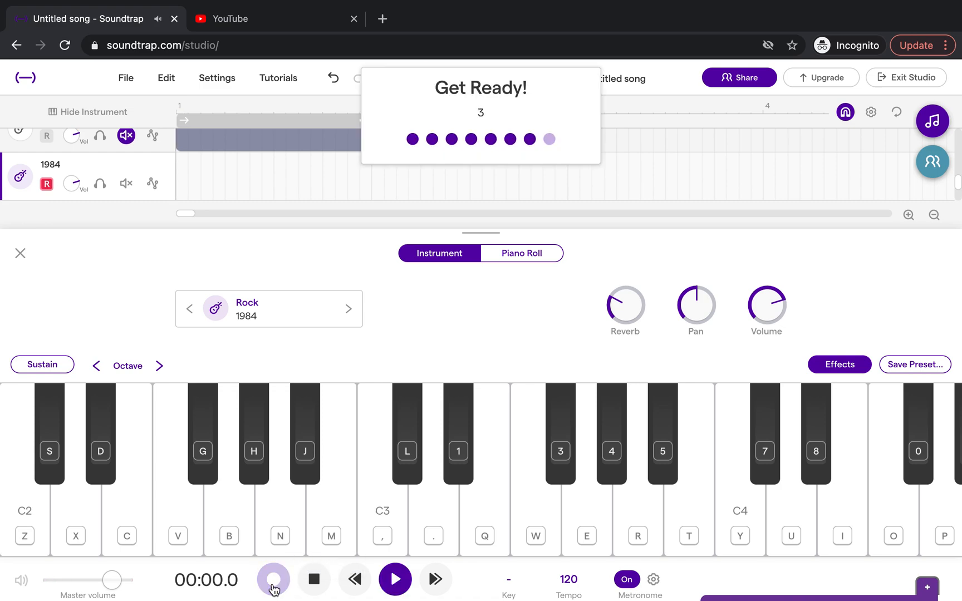
{"action": "key", "text": "q"}
{"action": "key", "text": "e"}
{"action": "key", "text": "t"}
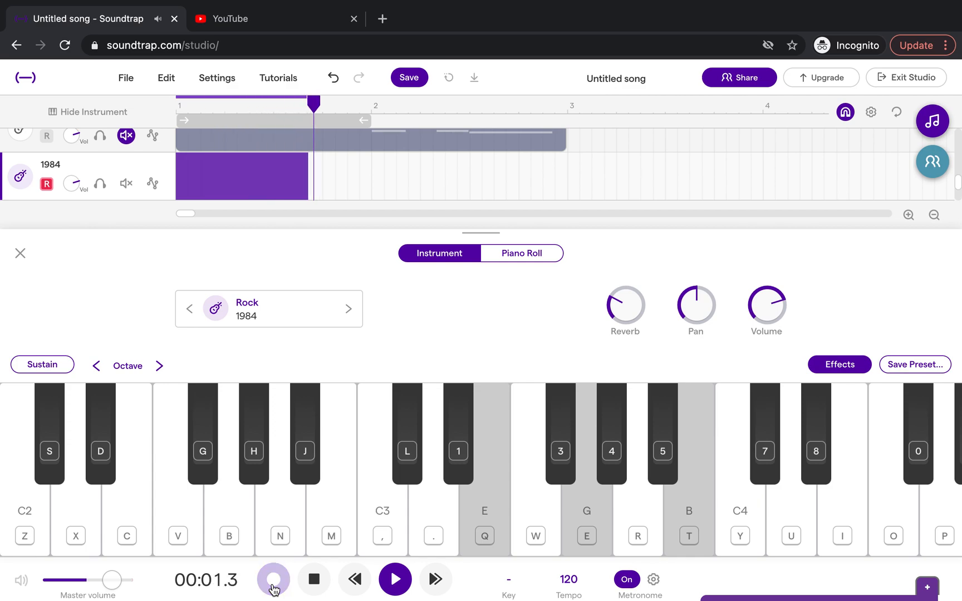
{"action": "left_click", "coordinate": [273, 586]}
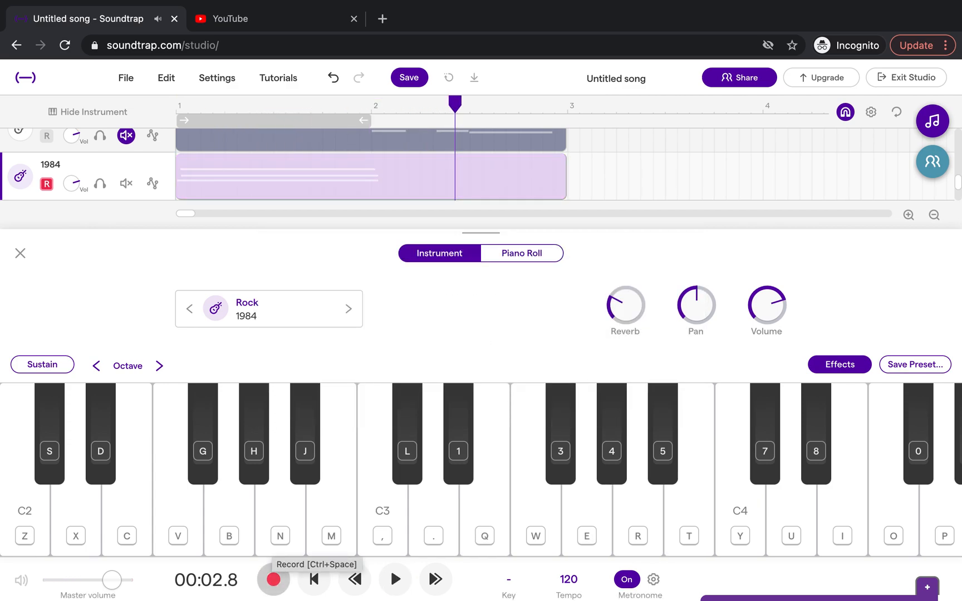
- Shorten the three recorded E minor notes in the piano roll so they end just before bar 2
{"action": "left_click", "coordinate": [375, 182]}
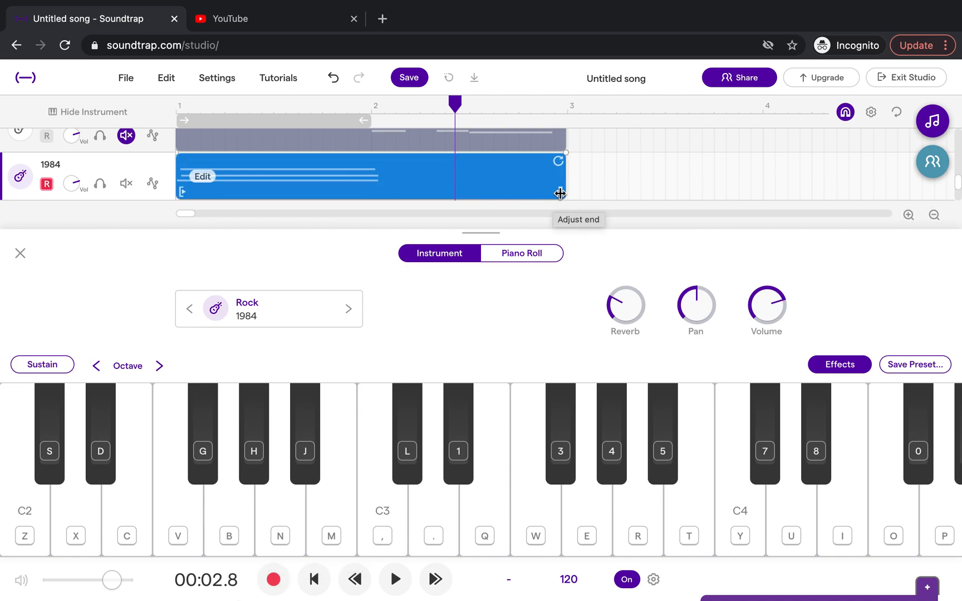
{"action": "left_click_drag", "start_coordinate": [560, 193], "coordinate": [563, 192]}
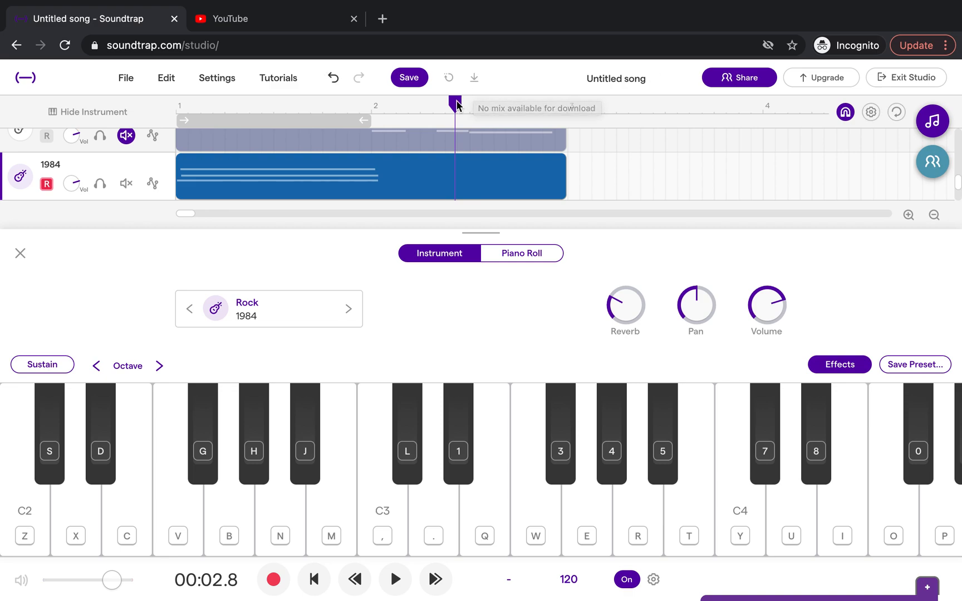
{"action": "left_click_drag", "start_coordinate": [456, 104], "coordinate": [372, 109]}
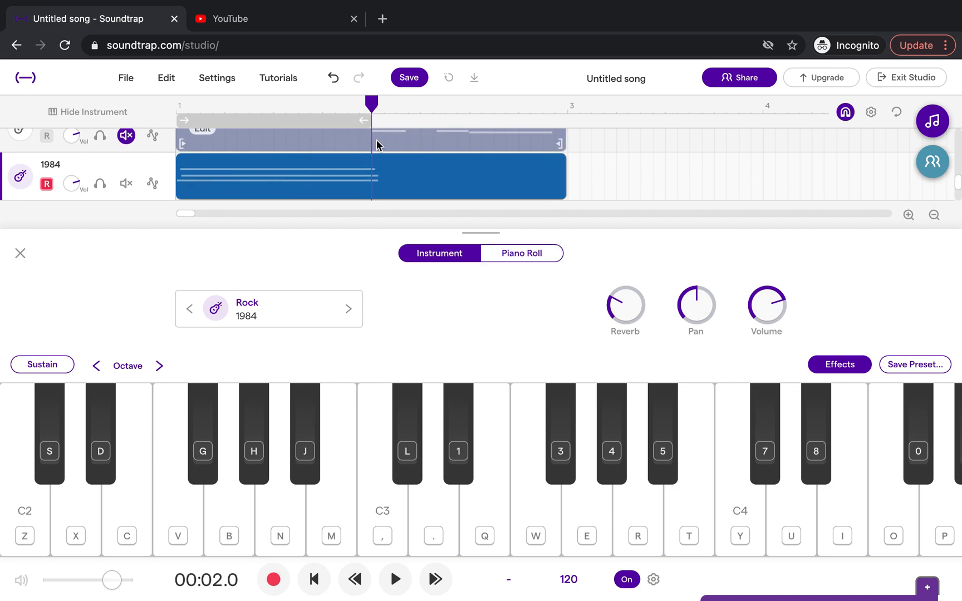
{"action": "left_click", "coordinate": [530, 253]}
{"action": "left_click_drag", "start_coordinate": [354, 373], "coordinate": [356, 451]}
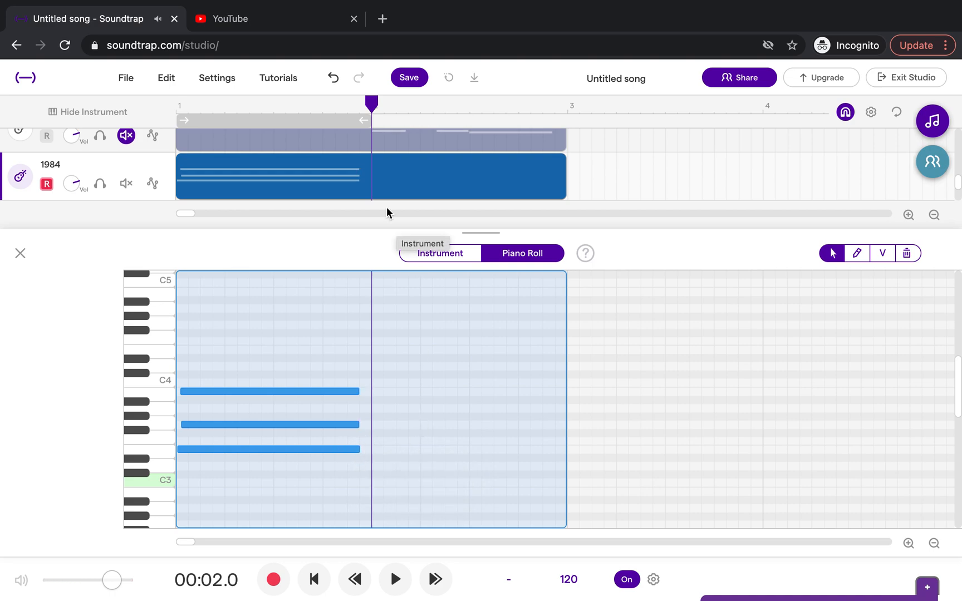
- Record a C chord (C, E, G) on the 1984 track from the start of bar 2 at 00:02.0
{"action": "left_click", "coordinate": [440, 256]}
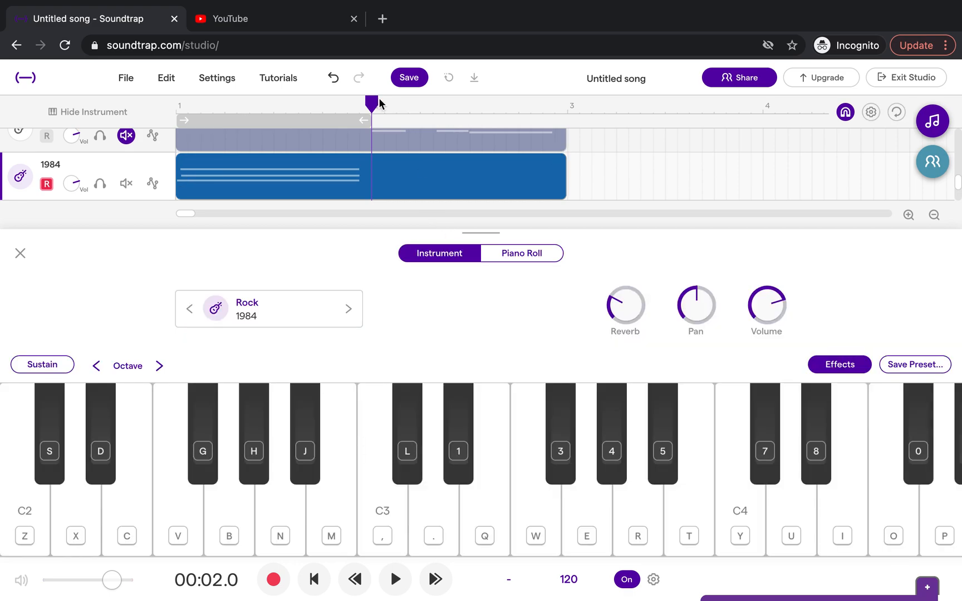
{"action": "left_click", "coordinate": [406, 503]}
{"action": "key", "text": "q"}
{"action": "key", "text": "e"}
{"action": "left_click", "coordinate": [273, 579]}
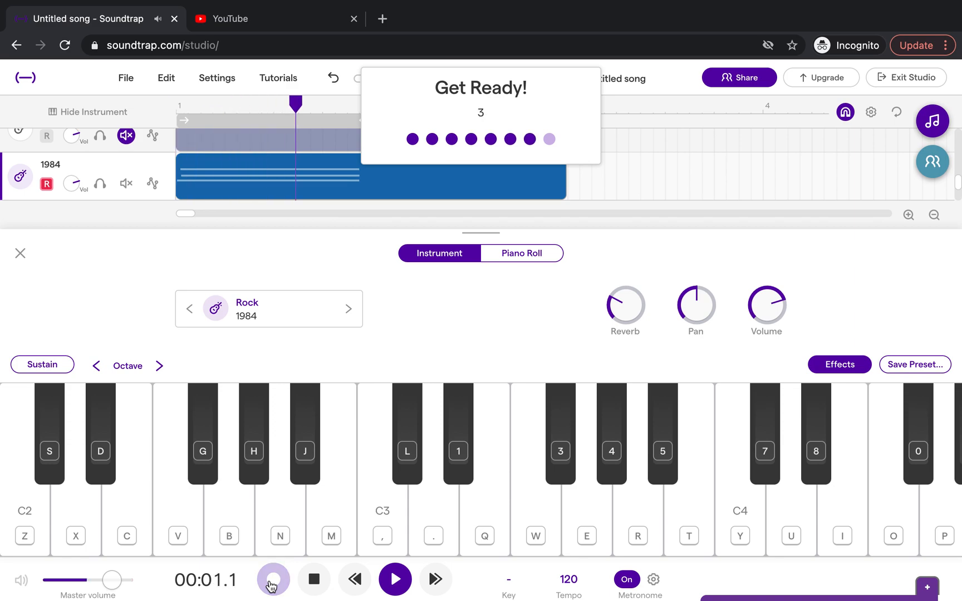
{"action": "key", "text": "comma"}
{"action": "key", "text": "q"}
{"action": "key", "text": "e"}
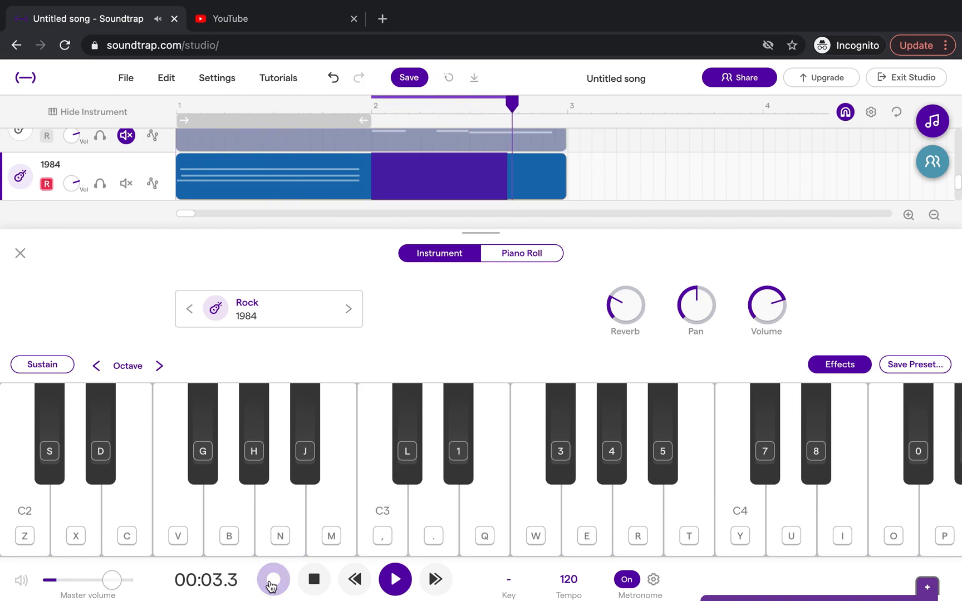
{"action": "left_click", "coordinate": [271, 586]}
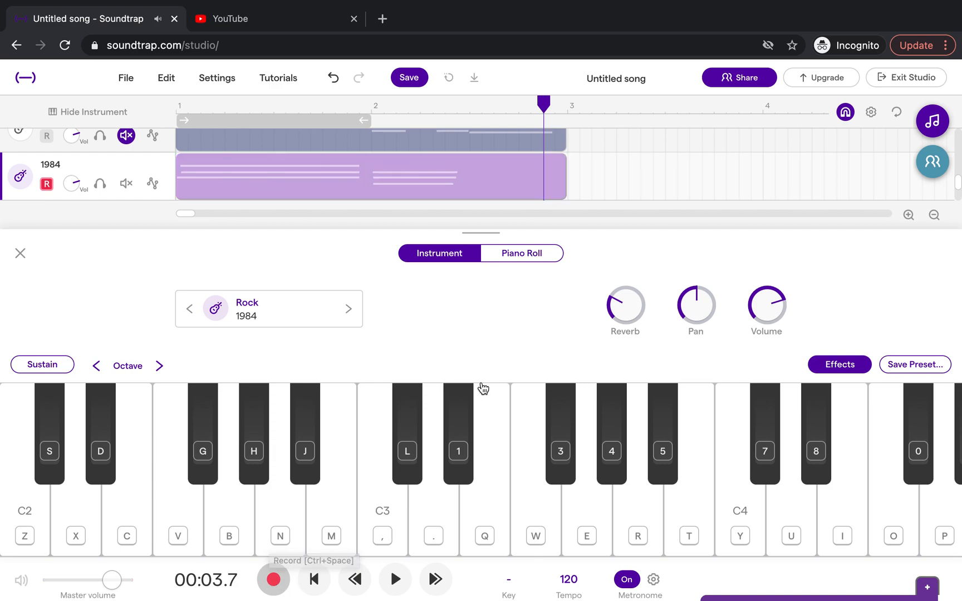
- Record a B chord (B, D#, F#) on the 1984 track from 00:03.0, halfway through bar 2
{"action": "left_click", "coordinate": [470, 111]}
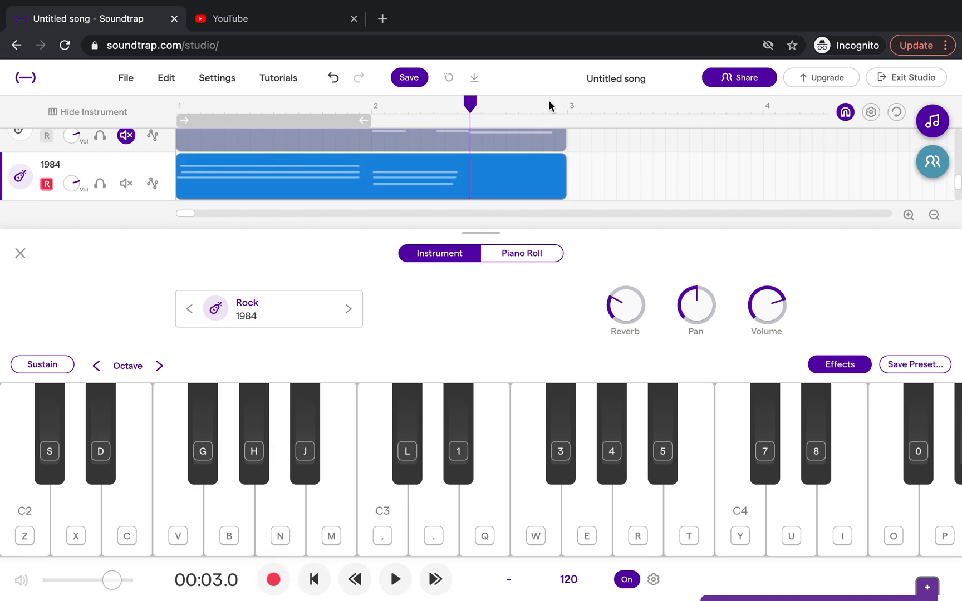
{"action": "mouse_move", "coordinate": [526, 192]}
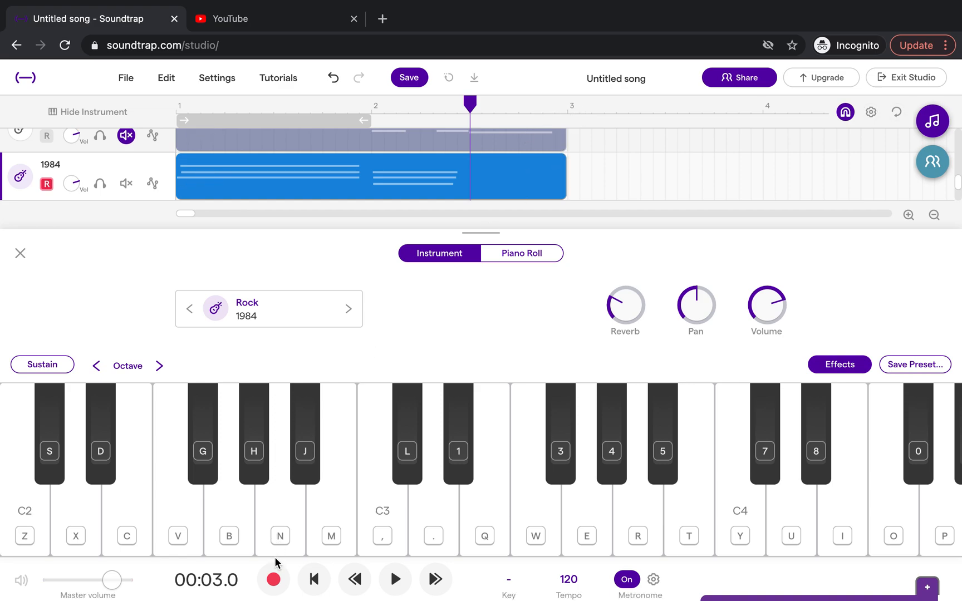
{"action": "key", "text": "m"}
{"action": "key", "text": "1"}
{"action": "key", "text": "3"}
{"action": "left_click", "coordinate": [274, 579]}
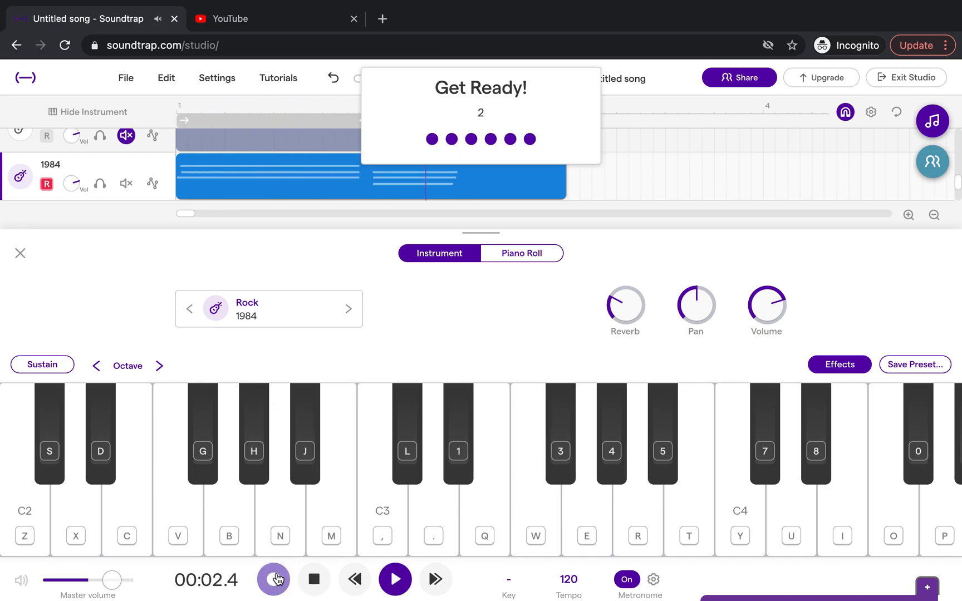
{"action": "key", "text": "m"}
{"action": "key", "text": "1"}
{"action": "key", "text": "3"}
{"action": "left_click", "coordinate": [275, 578]}
{"action": "key", "text": "space"}
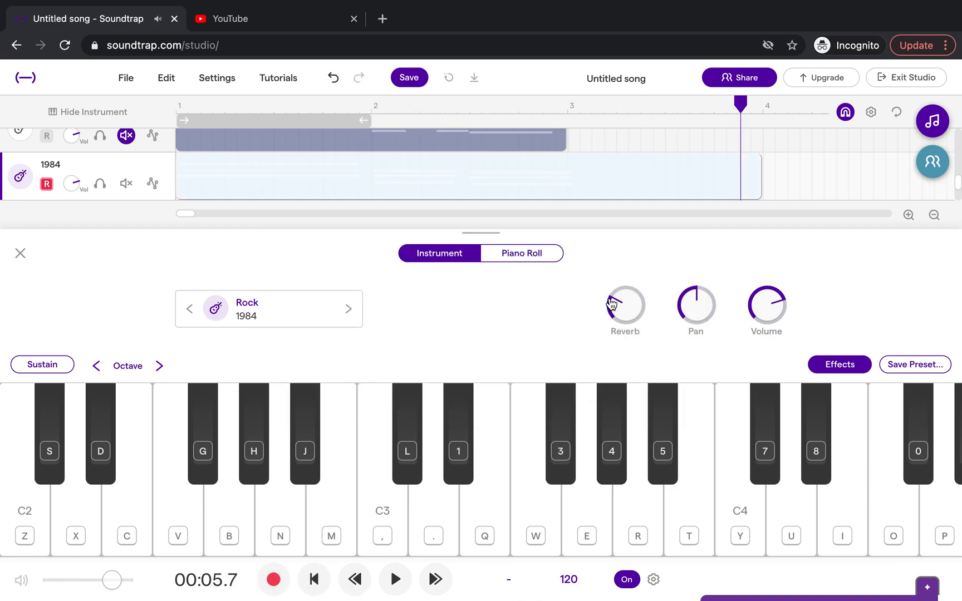
- Shorten the end of the 1984 region so it stops at the start of bar 3
{"action": "left_click", "coordinate": [562, 188]}
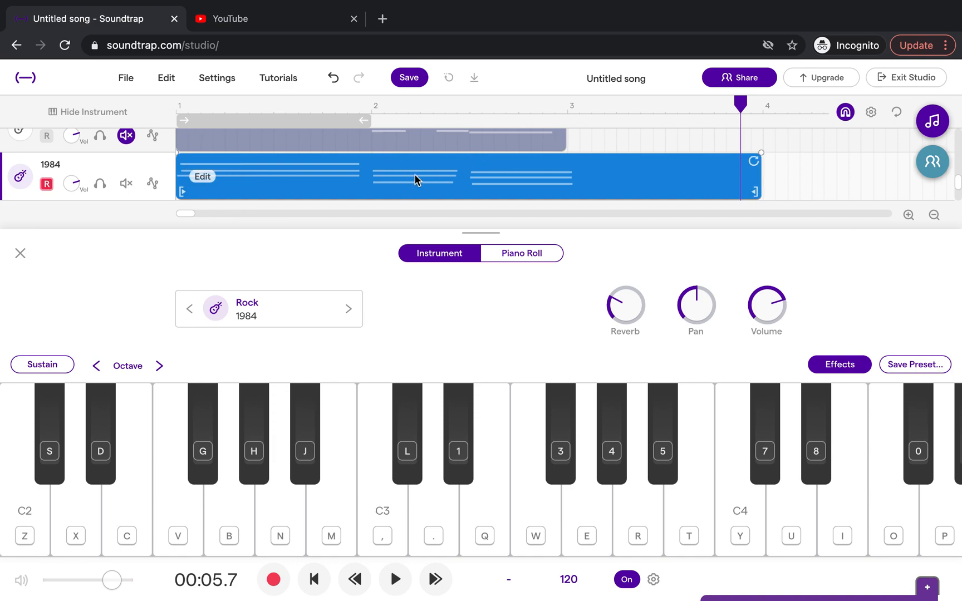
{"action": "left_click", "coordinate": [469, 106]}
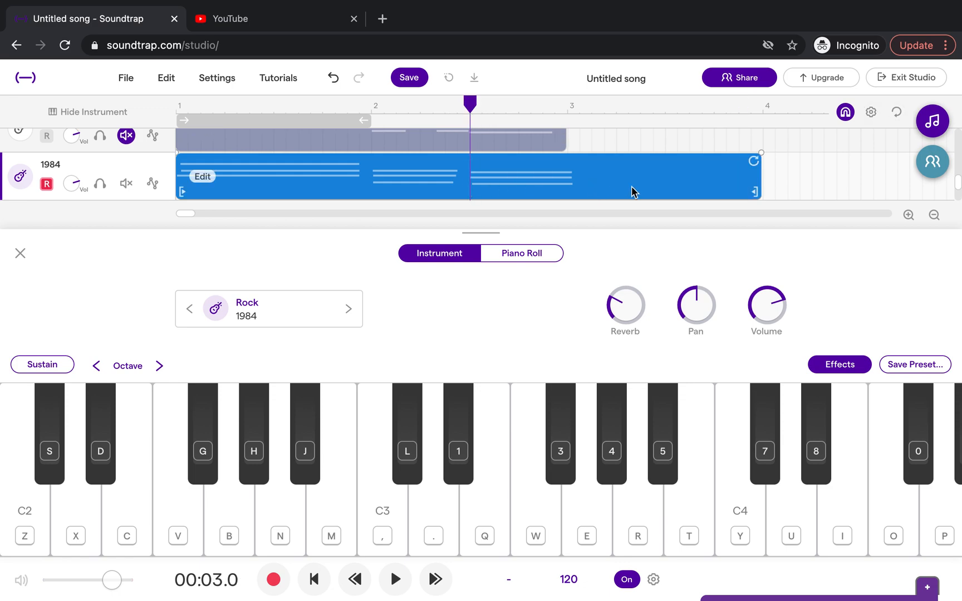
{"action": "left_click_drag", "start_coordinate": [762, 192], "coordinate": [563, 189]}
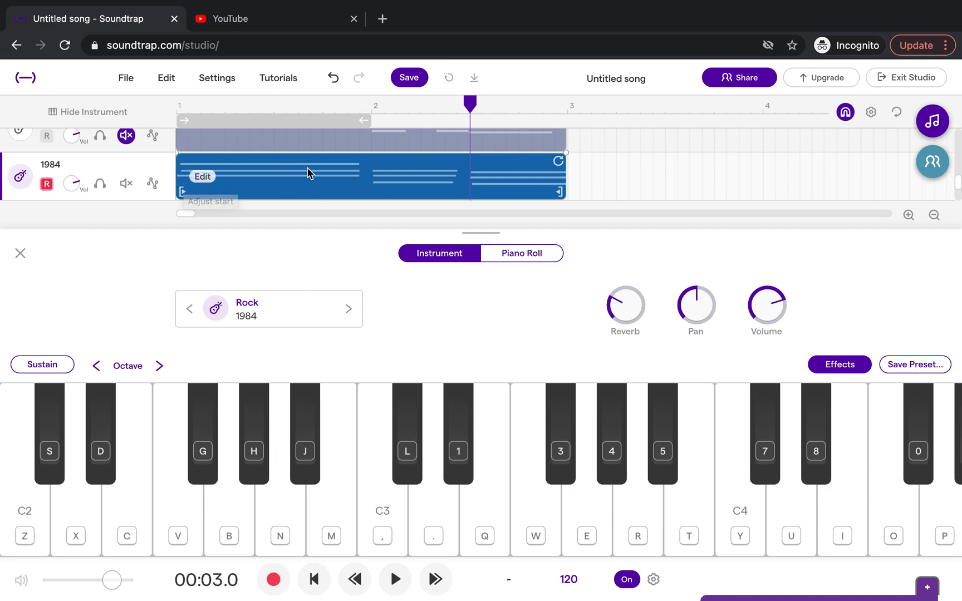
- Quantize all the chord notes of the 1984 region to 1/4 in the piano roll and play the result from the start
{"action": "double_click", "coordinate": [410, 183]}
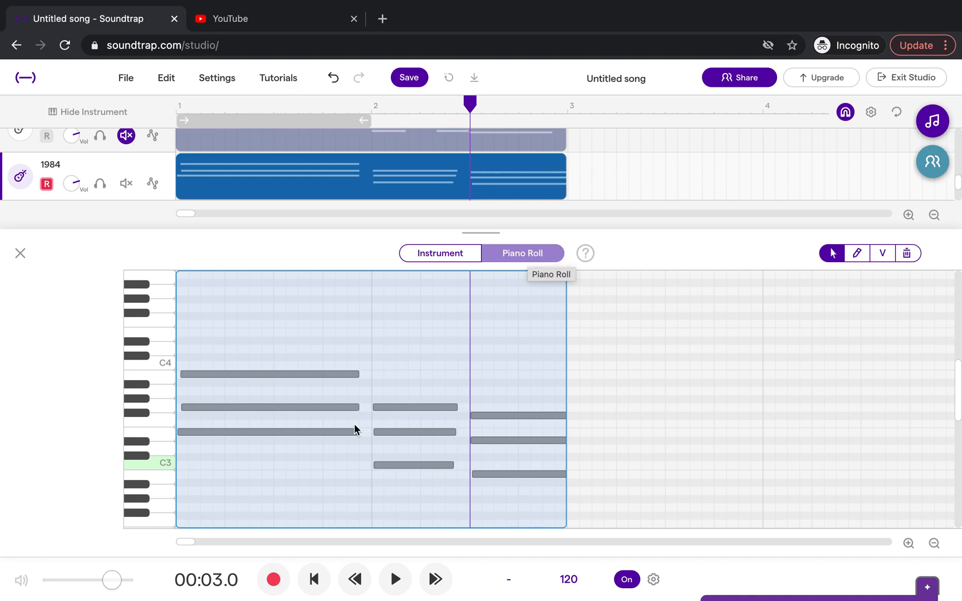
{"action": "left_click_drag", "start_coordinate": [211, 349], "coordinate": [509, 502]}
{"action": "right_click", "coordinate": [412, 364]}
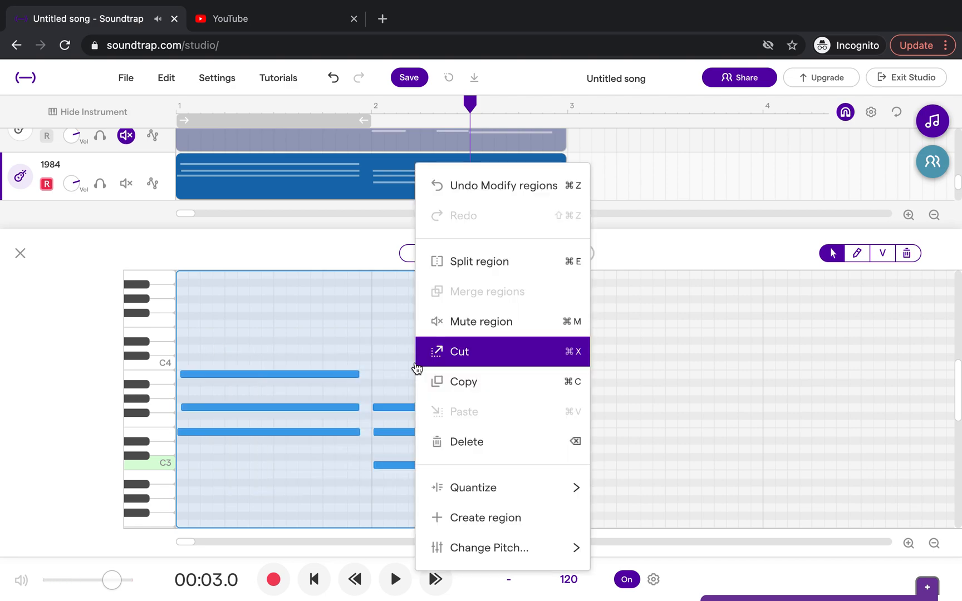
{"action": "mouse_move", "coordinate": [552, 492]}
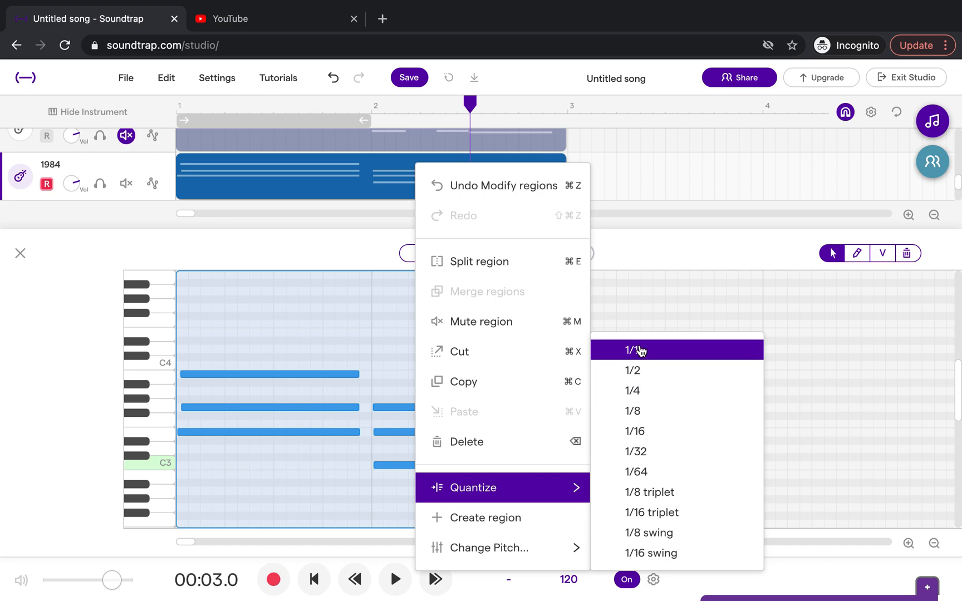
{"action": "left_click", "coordinate": [645, 395]}
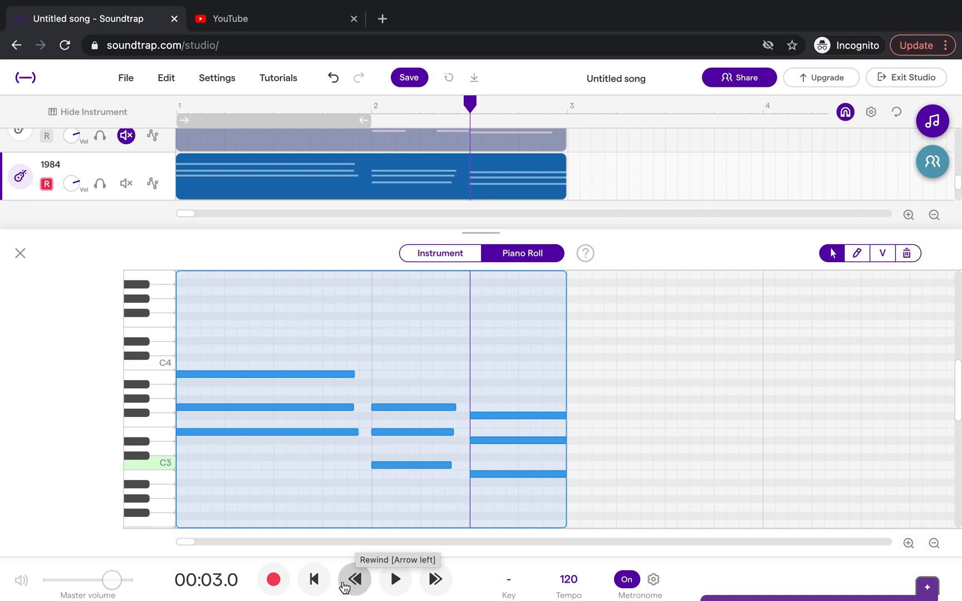
{"action": "left_click", "coordinate": [315, 581]}
{"action": "key", "text": "space"}
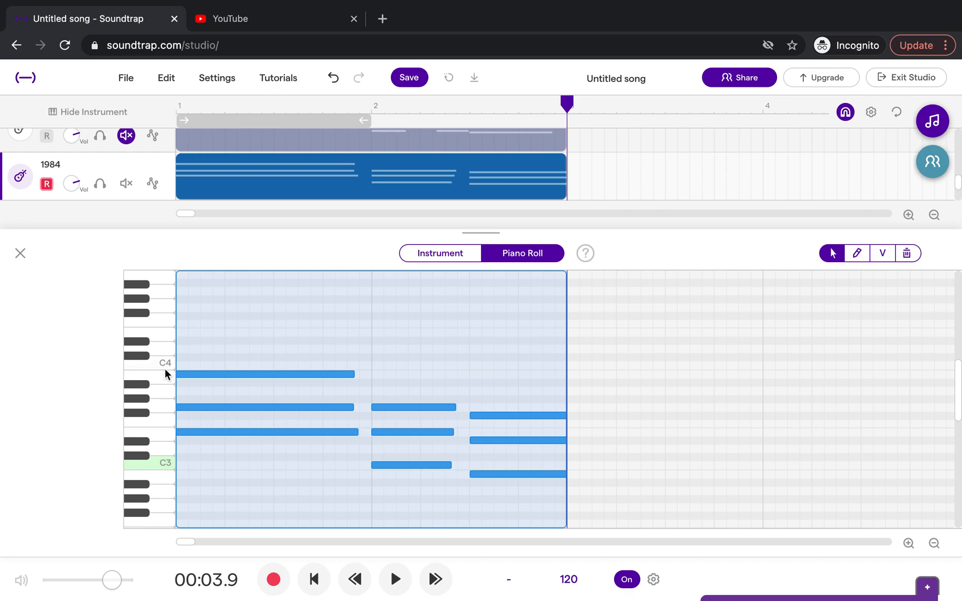
- Thicken the E minor chord in bar 1 with added E4, B4 and G2 notes, and play it back from the start
{"action": "left_click", "coordinate": [169, 433]}
{"action": "left_click", "coordinate": [168, 380]}
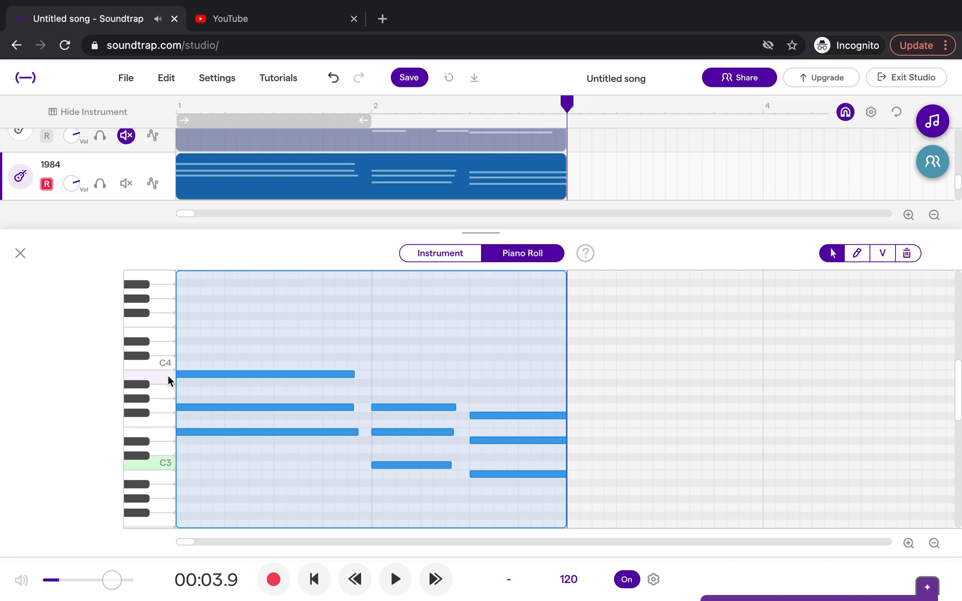
{"action": "left_click", "coordinate": [166, 340]}
{"action": "left_click", "coordinate": [165, 335]}
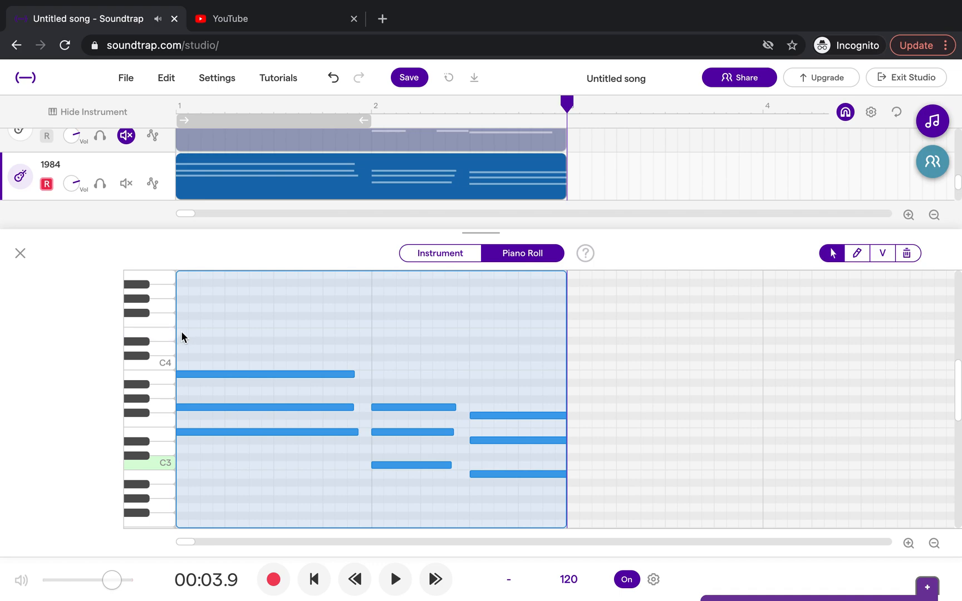
{"action": "double_click", "coordinate": [181, 332]}
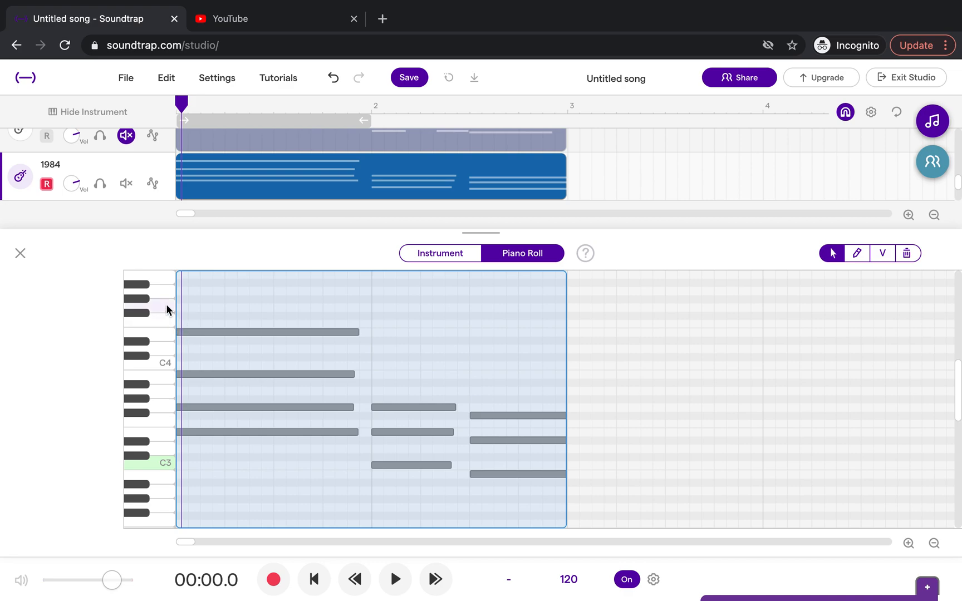
{"action": "double_click", "coordinate": [185, 277]}
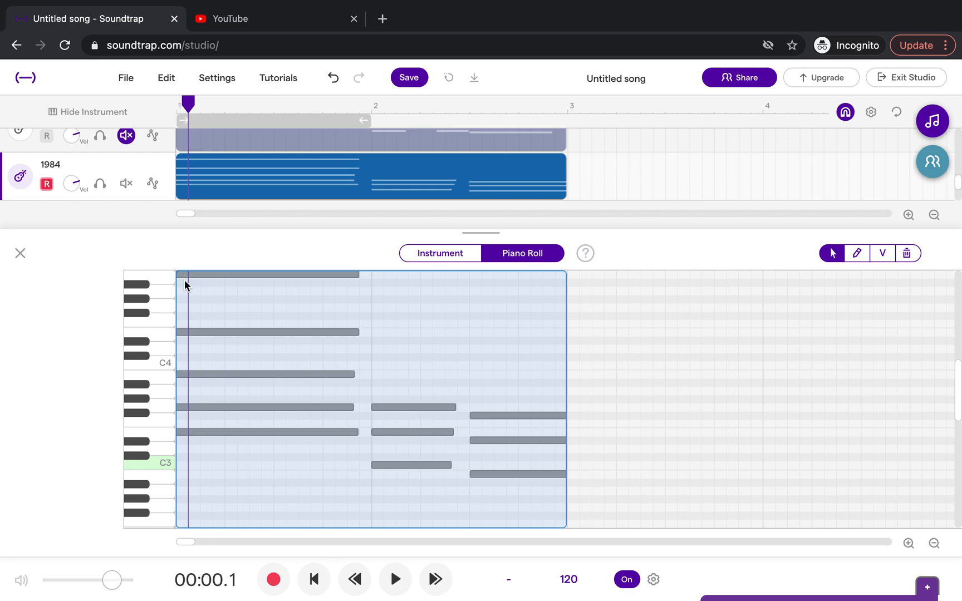
{"action": "double_click", "coordinate": [180, 509]}
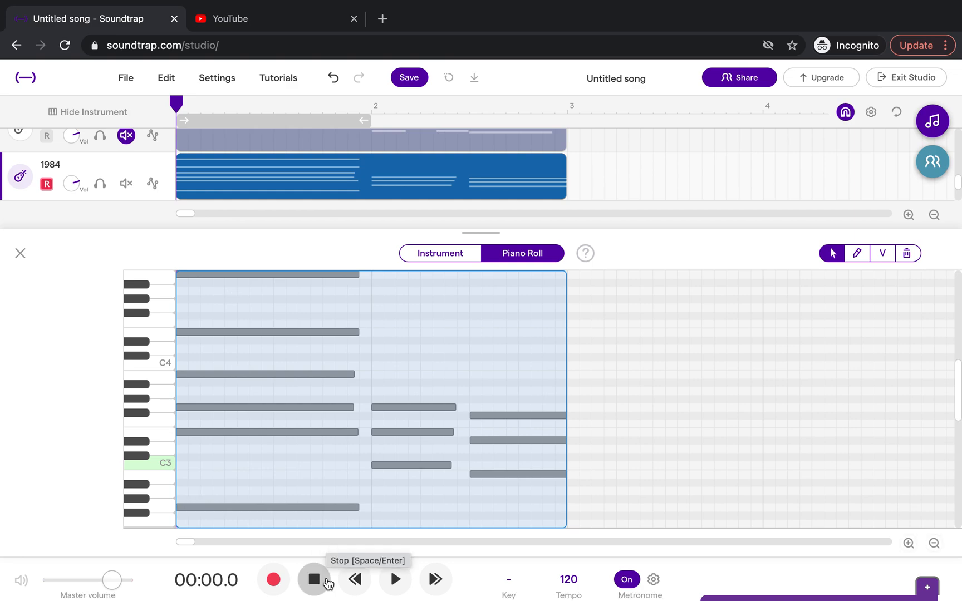
{"action": "left_click", "coordinate": [395, 579]}
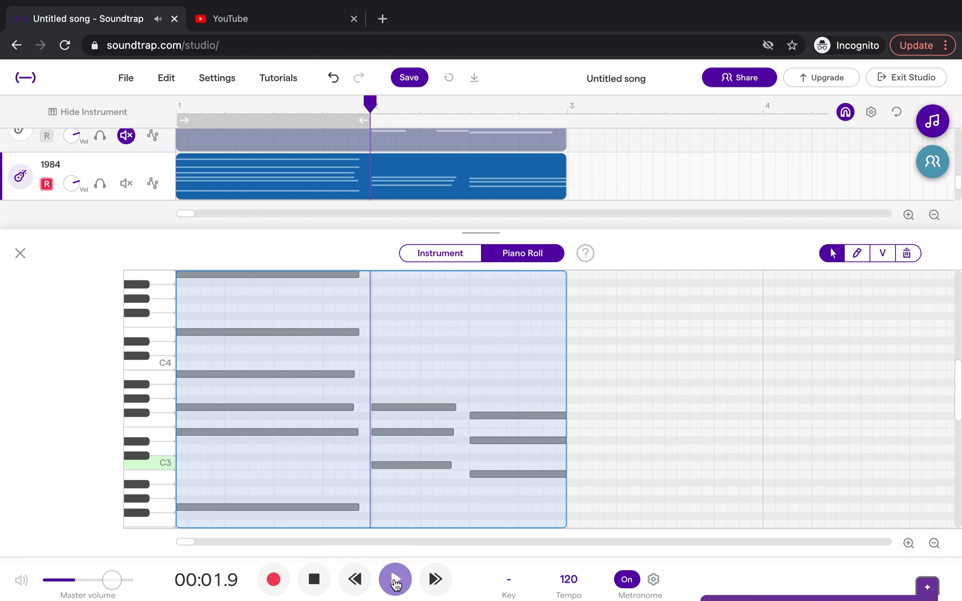